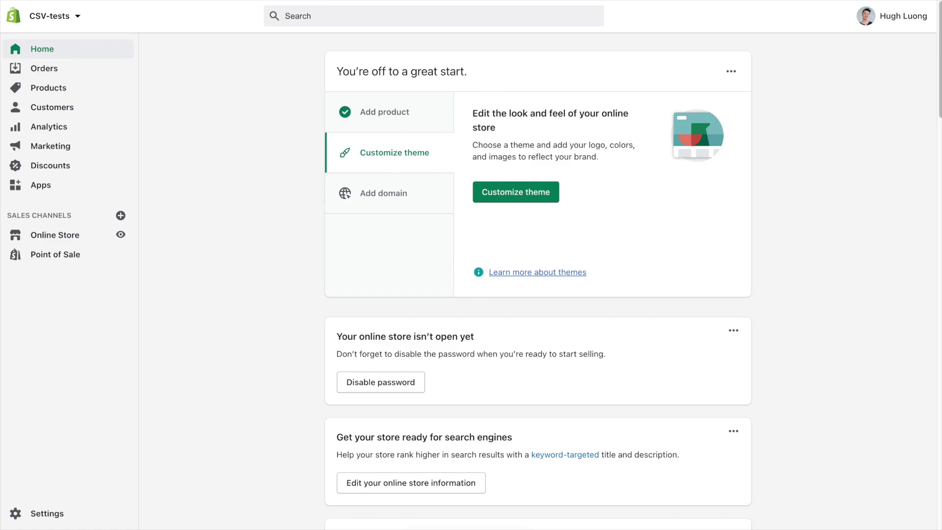
Go to Products and start a new blank product form.
click(67, 92)
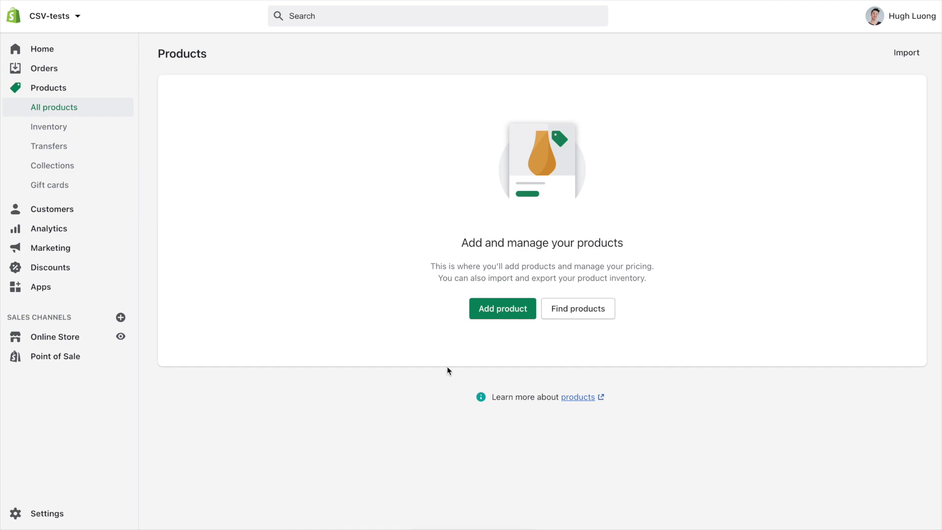
click(487, 316)
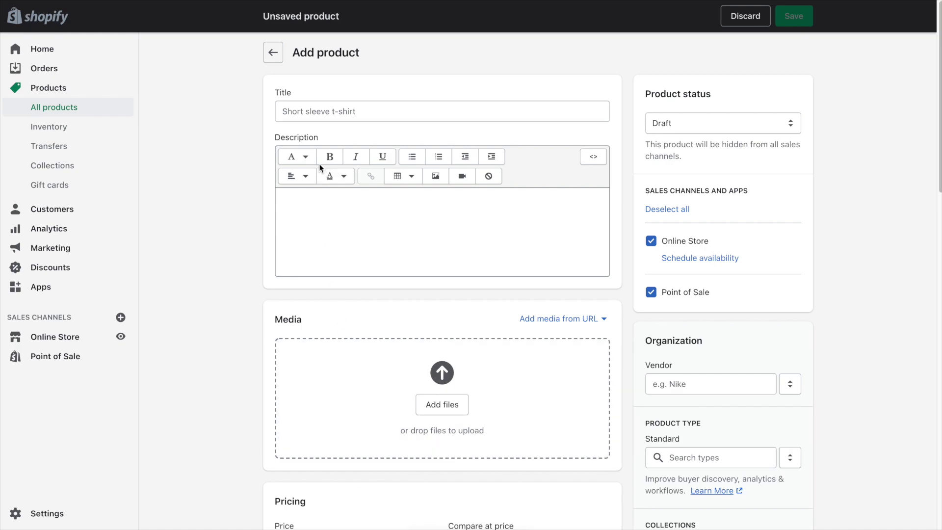
Enter the title 'T Shirt' and the description 'A beautiful Shirt.'.
click(313, 112)
text(T Shirt)
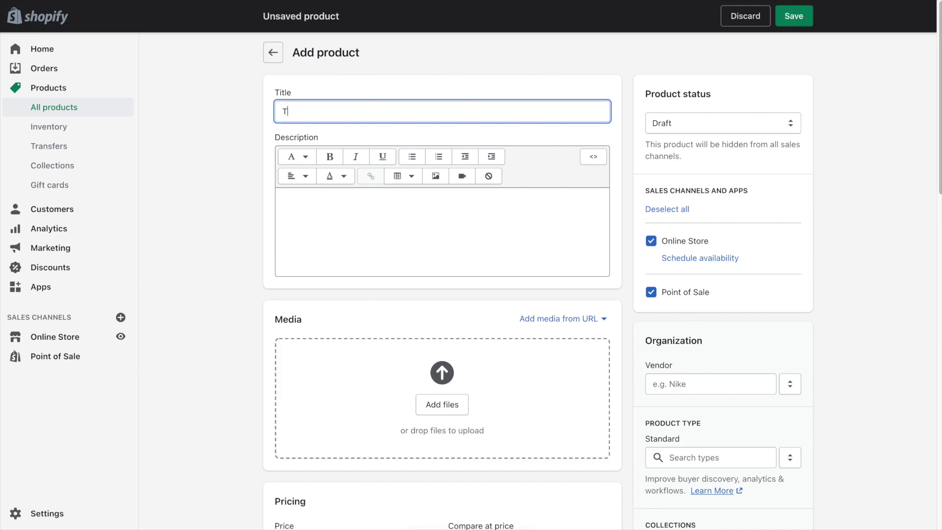
click(326, 212)
click(293, 204)
text(A beautiful Shirt.)
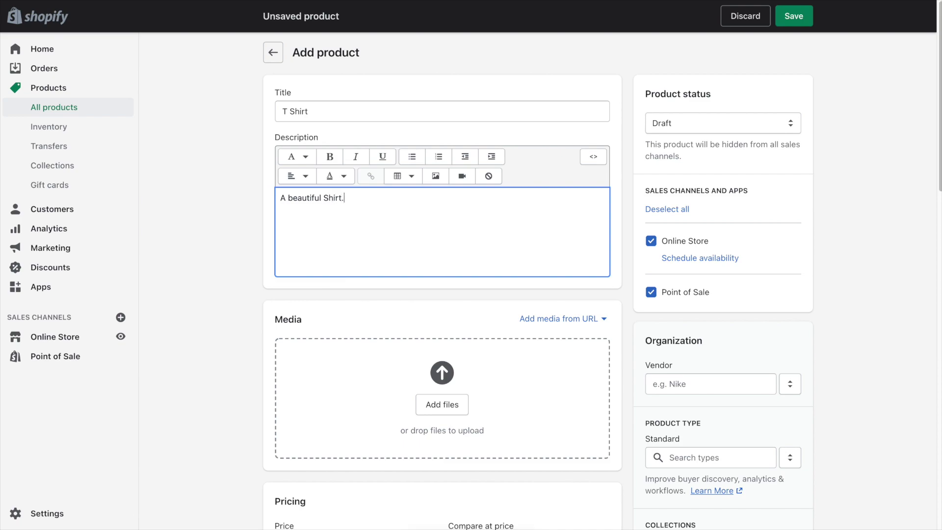
Set the price to 50.00 and the SKU to ABC123.
scroll(223, 193, down, 5)
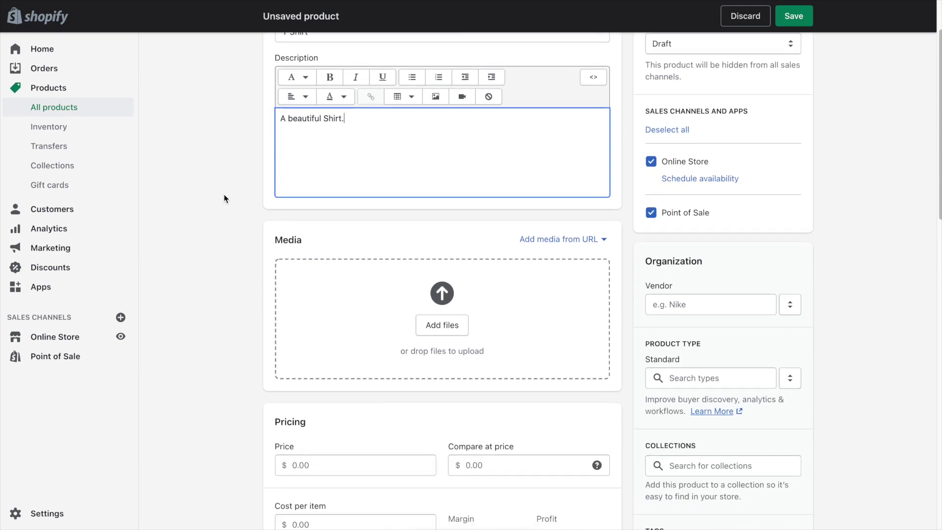
click(328, 305)
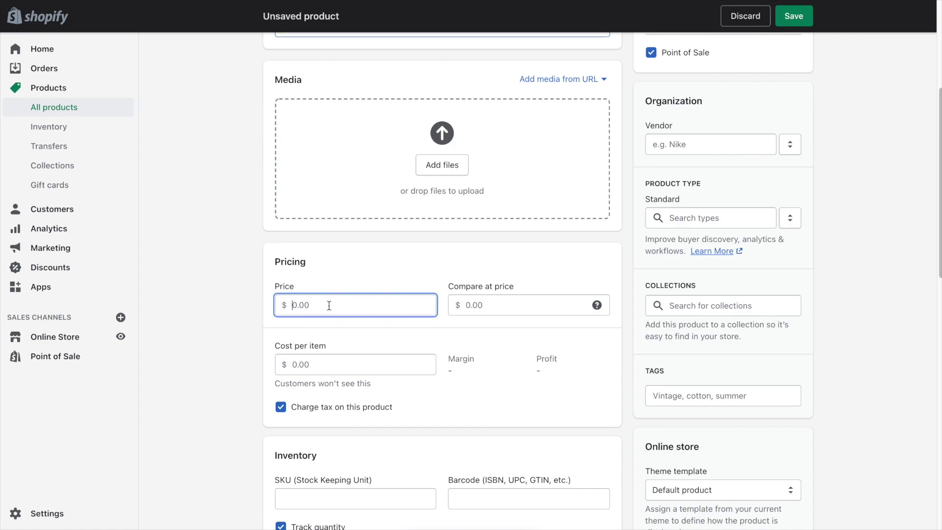
text(50)
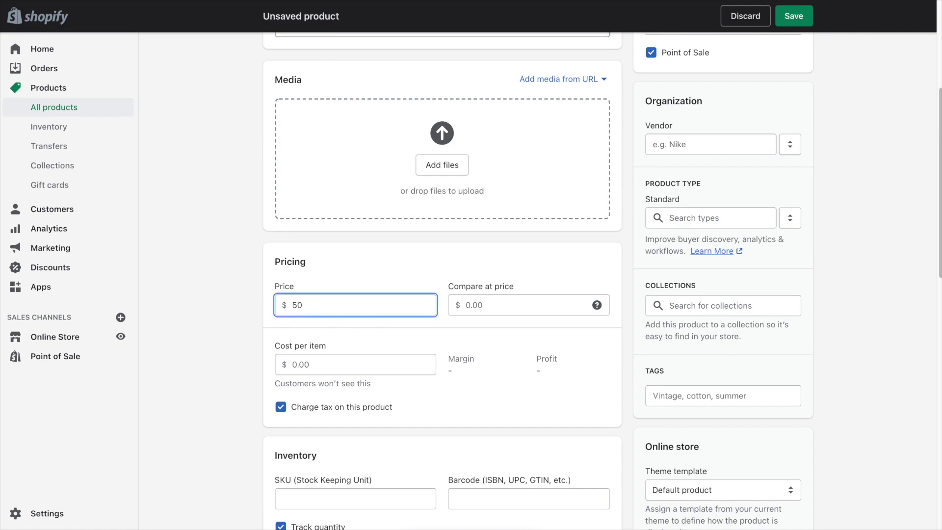
click(243, 349)
scroll(243, 349, down, 3)
click(320, 372)
text(ABC123)
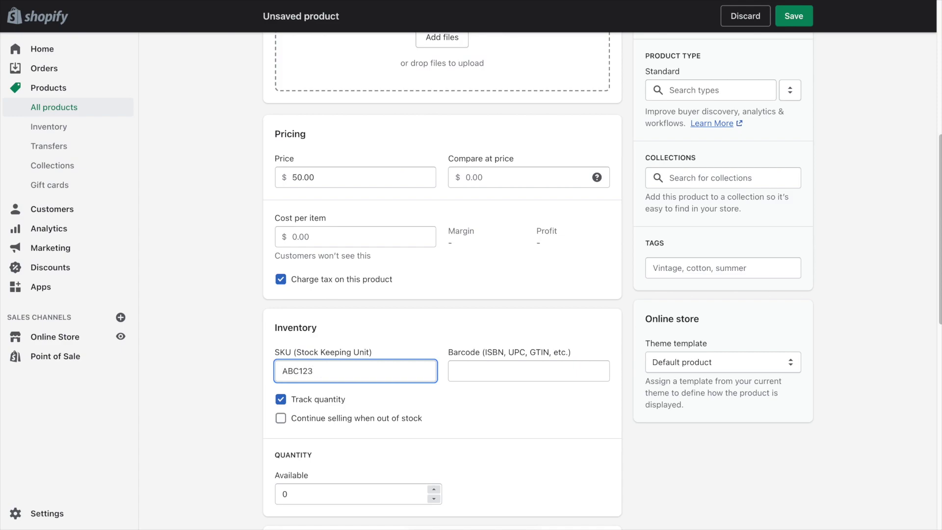
click(248, 376)
Enable size and colour options for the product in Variants.
scroll(249, 376, down, 5)
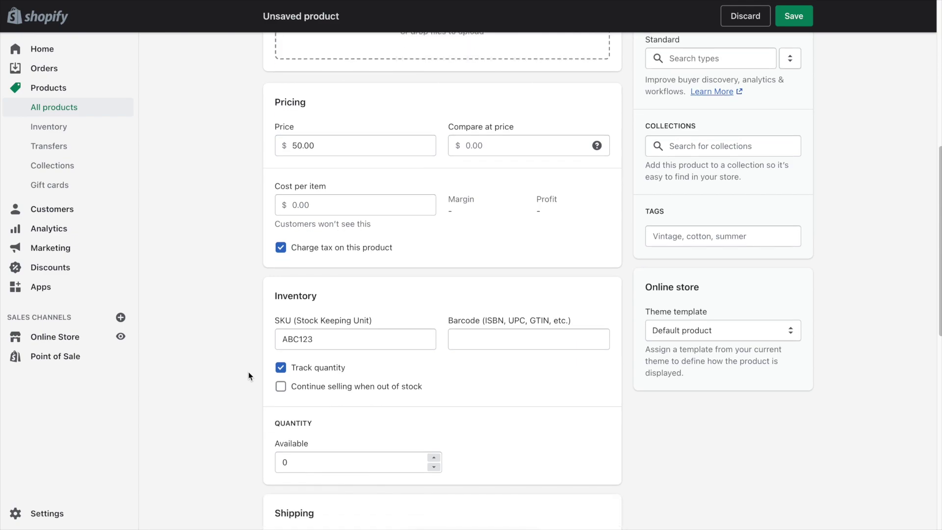
scroll(248, 376, down, 5)
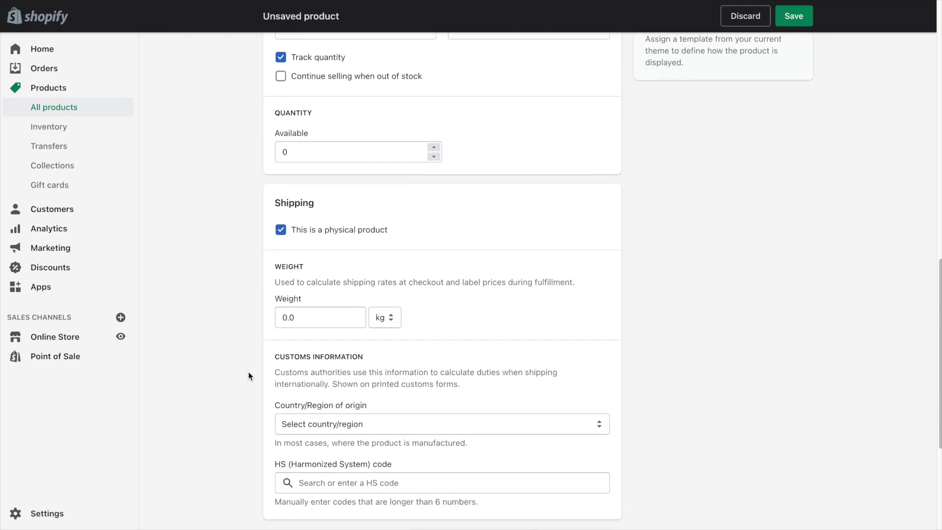
scroll(248, 372, down, 2)
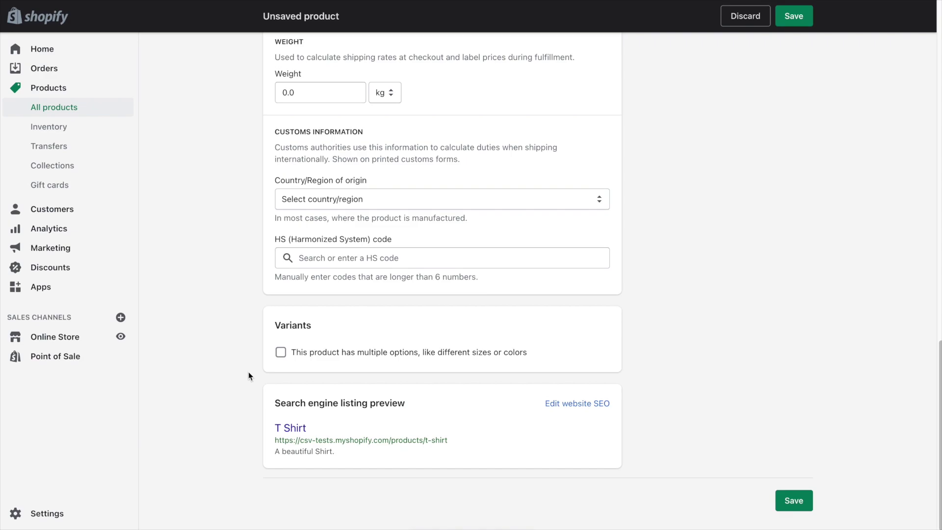
click(281, 353)
Add Size values s, m, l and Color values red, blue, then save the draft.
click(388, 423)
text(s)
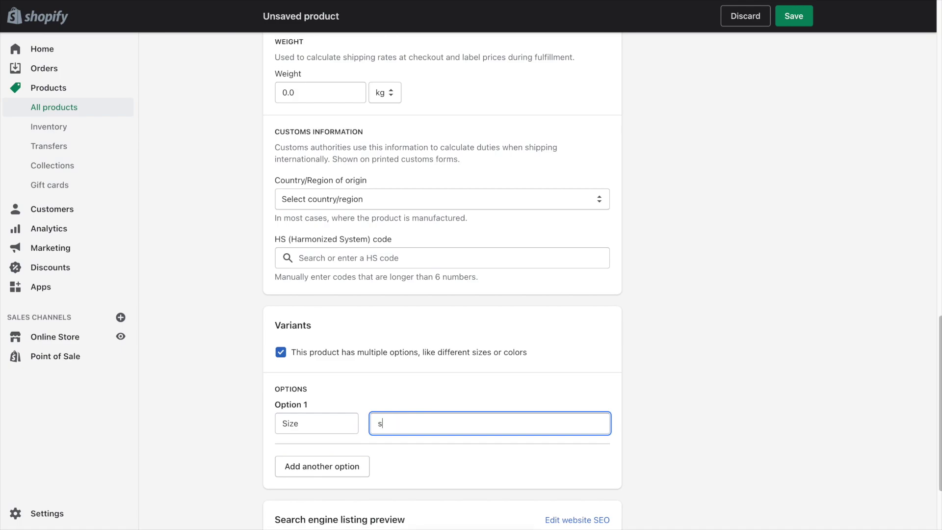
text(m,l,)
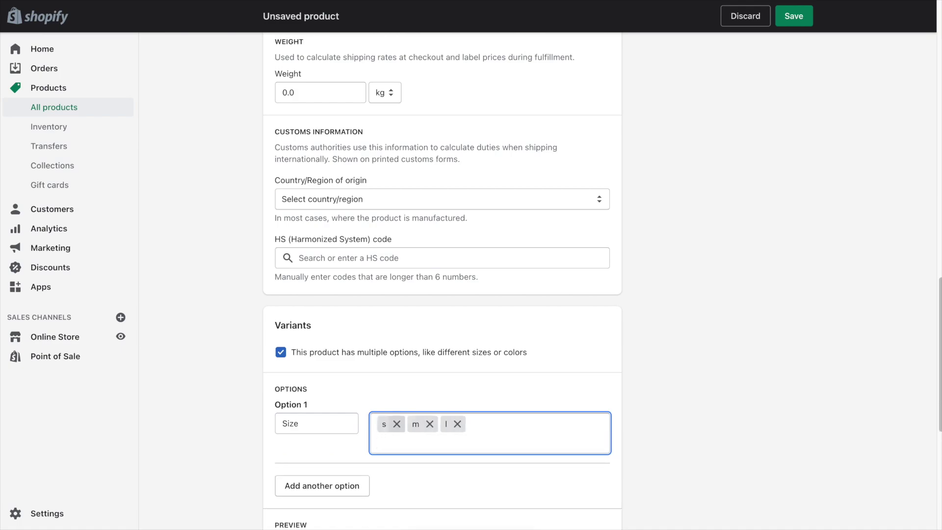
click(320, 489)
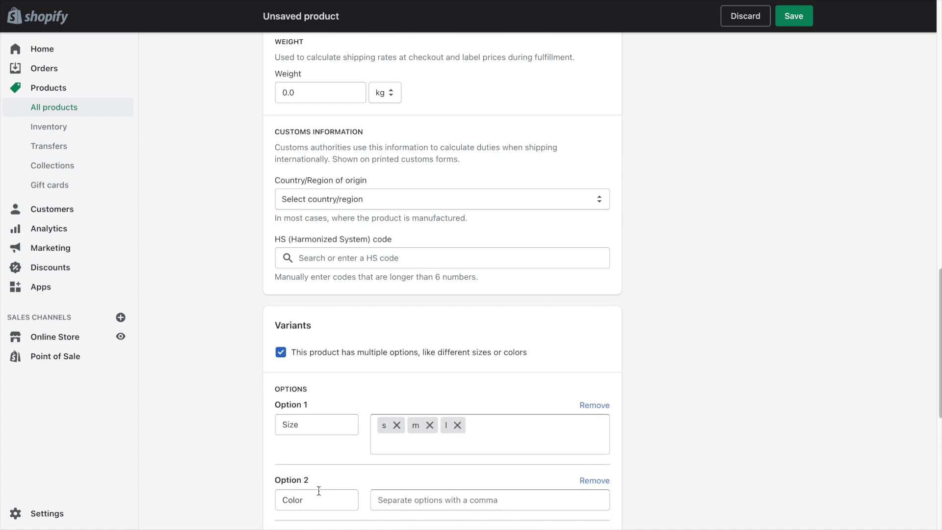
scroll(336, 419, down, 1)
scroll(336, 420, down, 2)
click(381, 392)
text(red,blue)
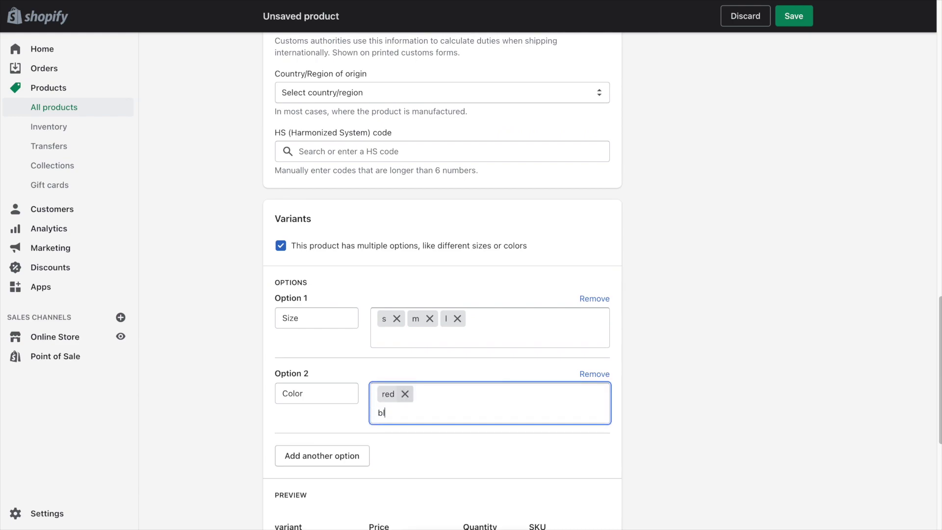
text(,)
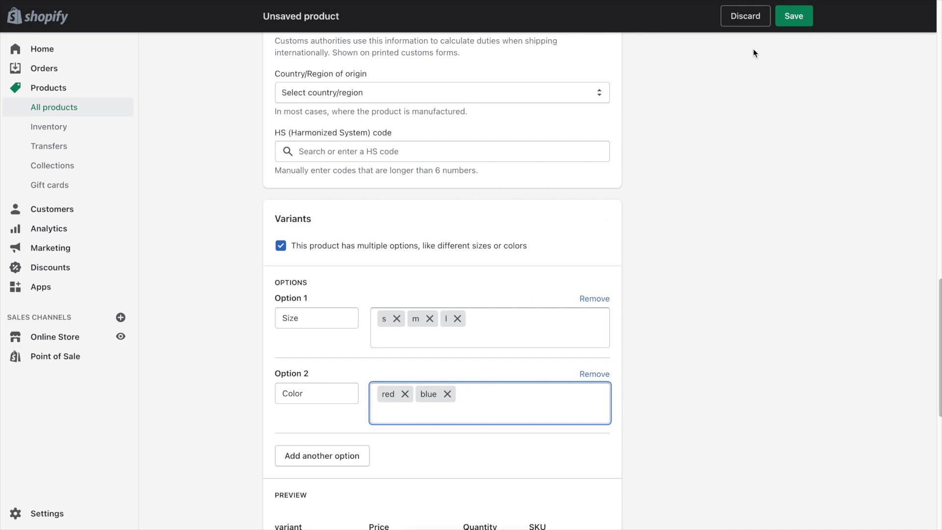
click(783, 25)
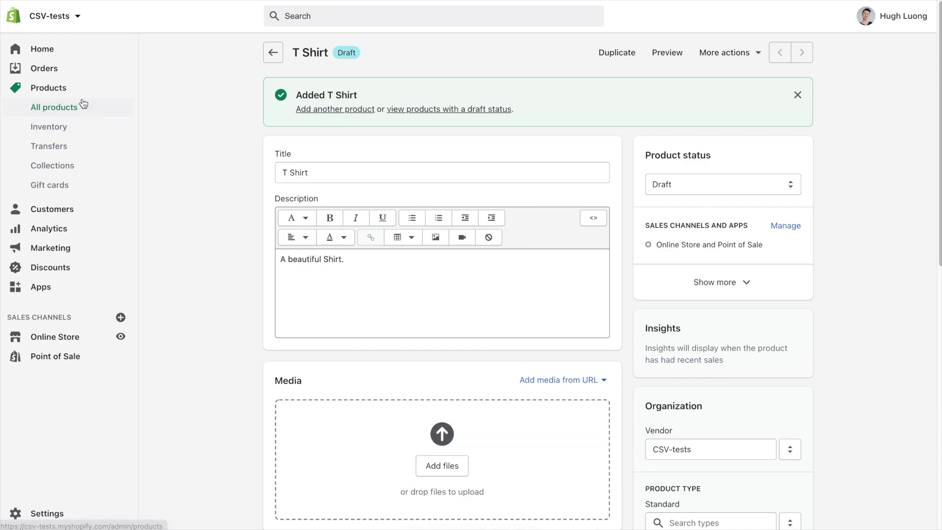
Return to All products, where the T Shirt draft shows 6 variants.
click(63, 90)
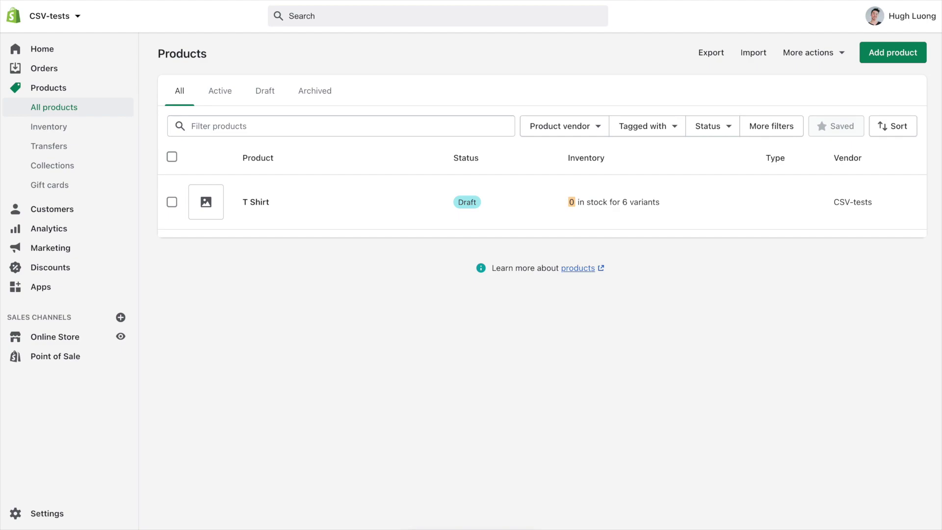
click(878, 56)
Export products as CSV and select the header row of products_export (68) in Google Sheets.
click(714, 58)
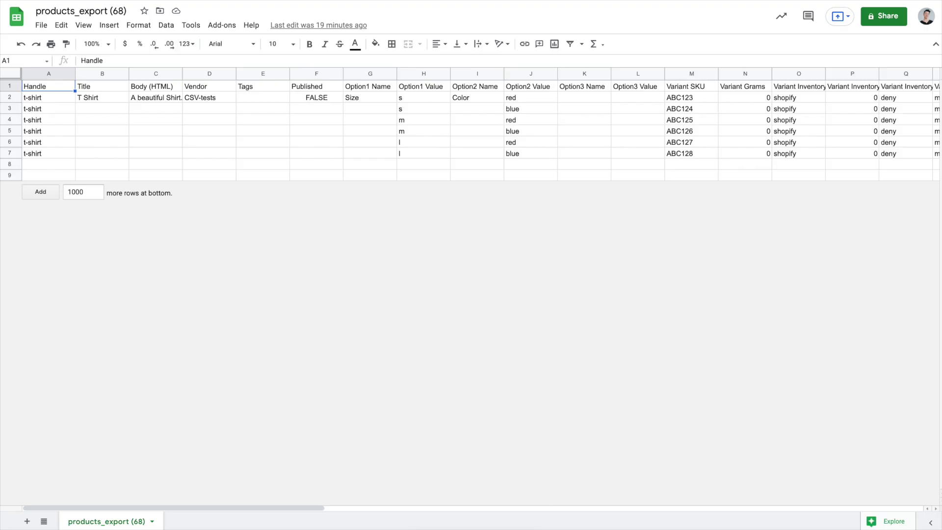
key(shift+space)
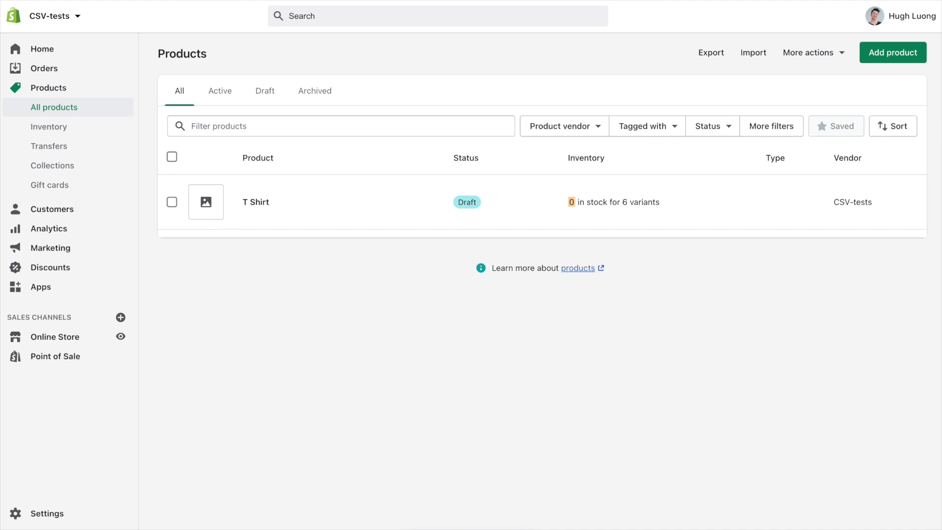
Open the Import products by CSV dialog on the Products page.
click(758, 57)
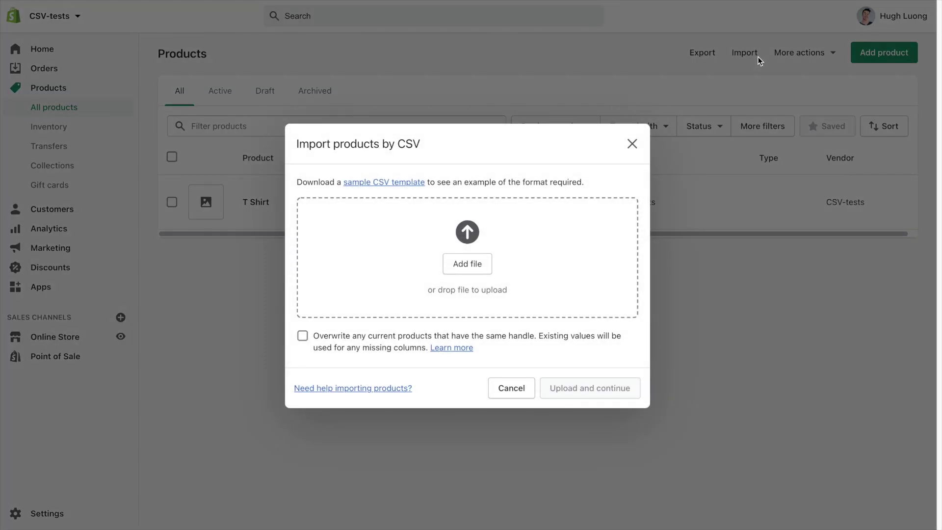
Open the sample CSV template help article and read through its column descriptions.
click(386, 183)
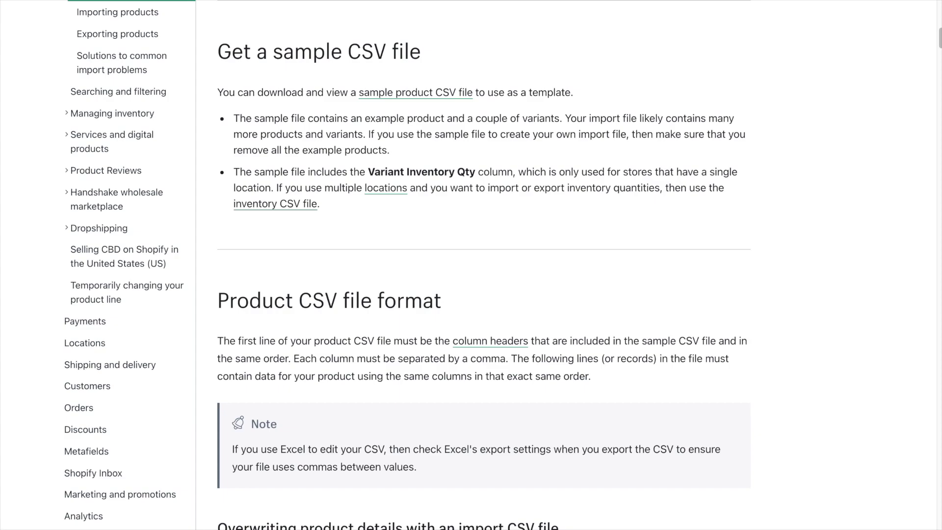
scroll(368, 443, down, 3)
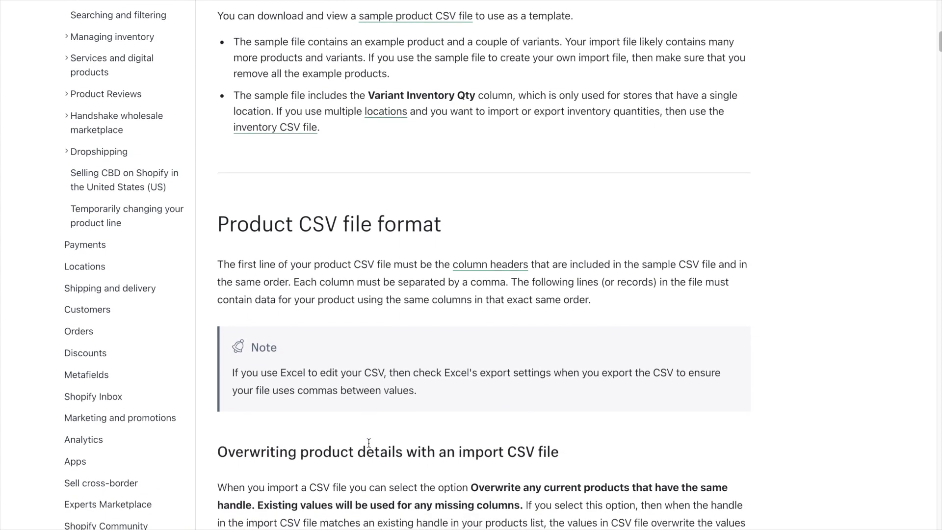
scroll(369, 443, down, 6)
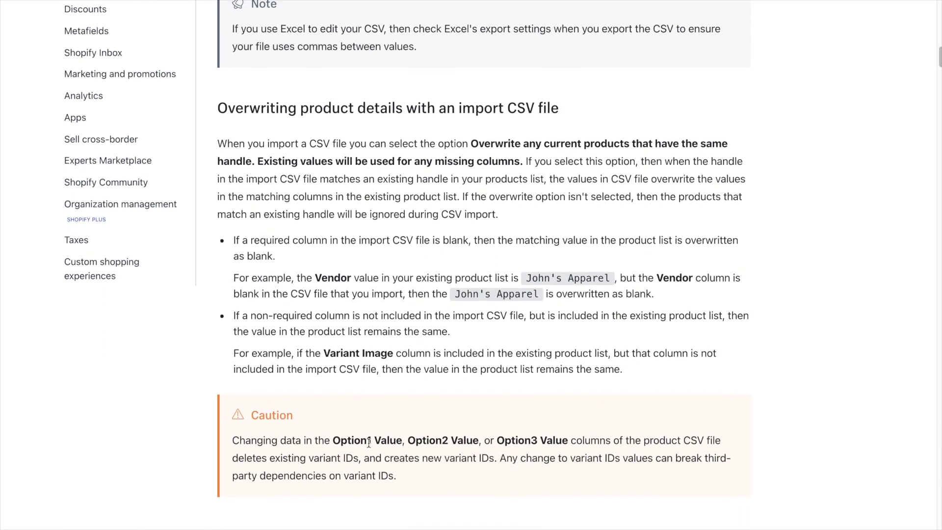
scroll(369, 443, down, 5)
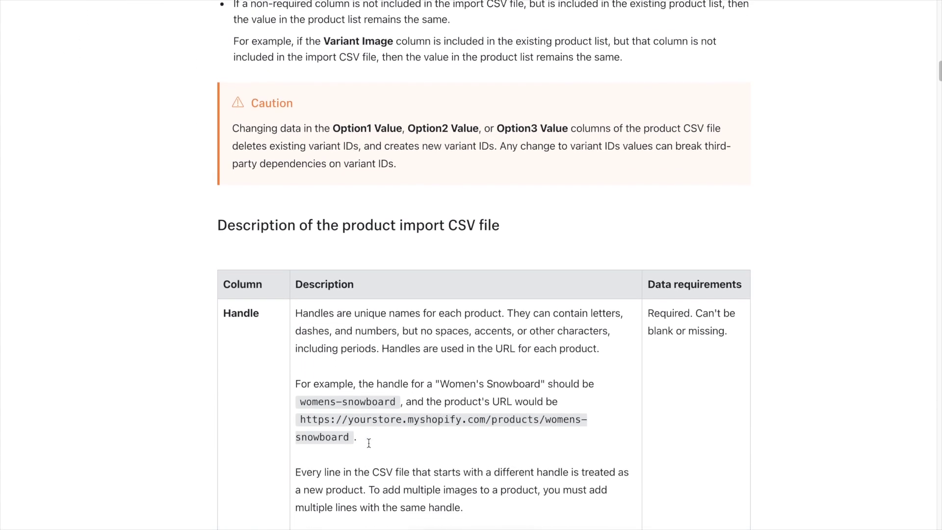
scroll(369, 443, down, 3)
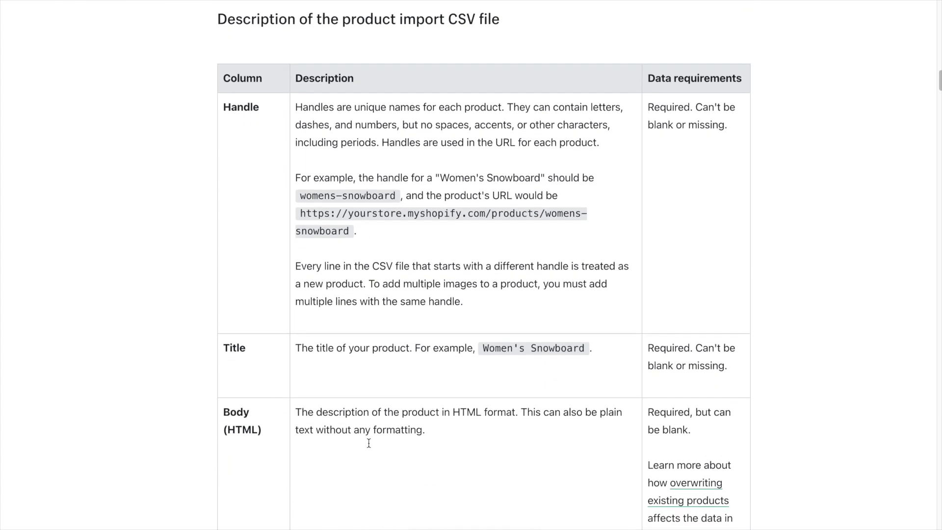
scroll(369, 443, down, 3)
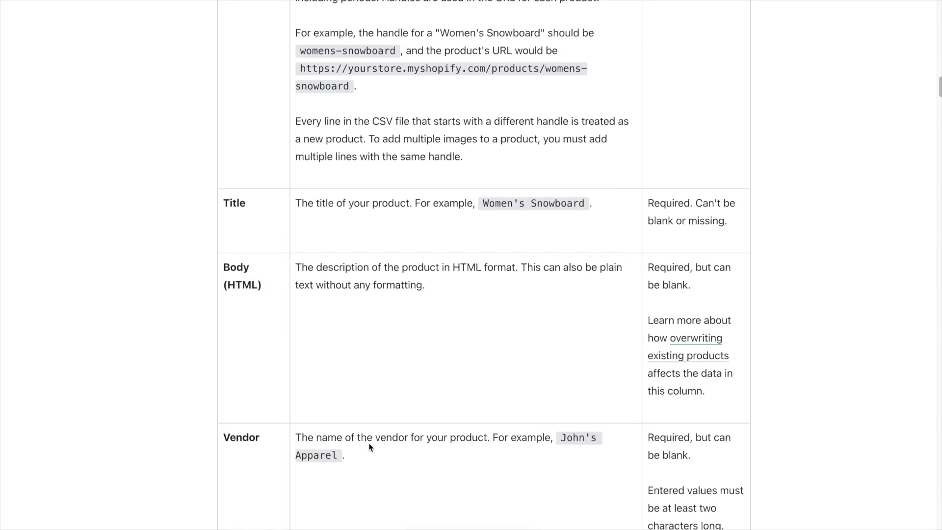